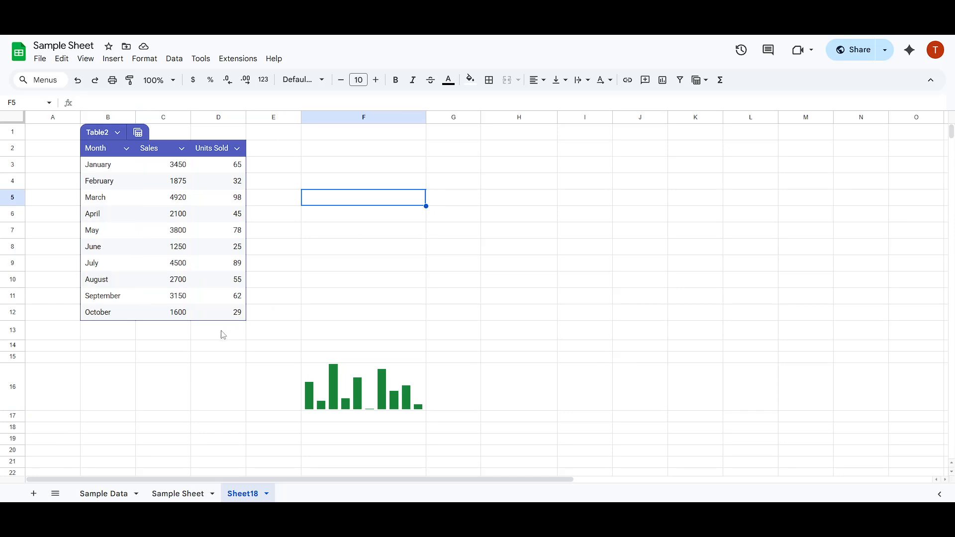
left_click(168, 332)
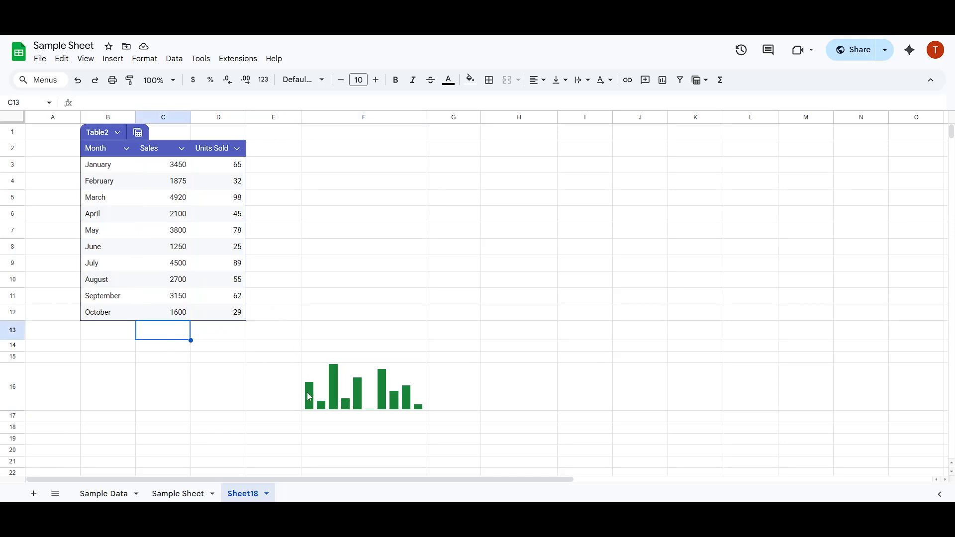
left_click(223, 338)
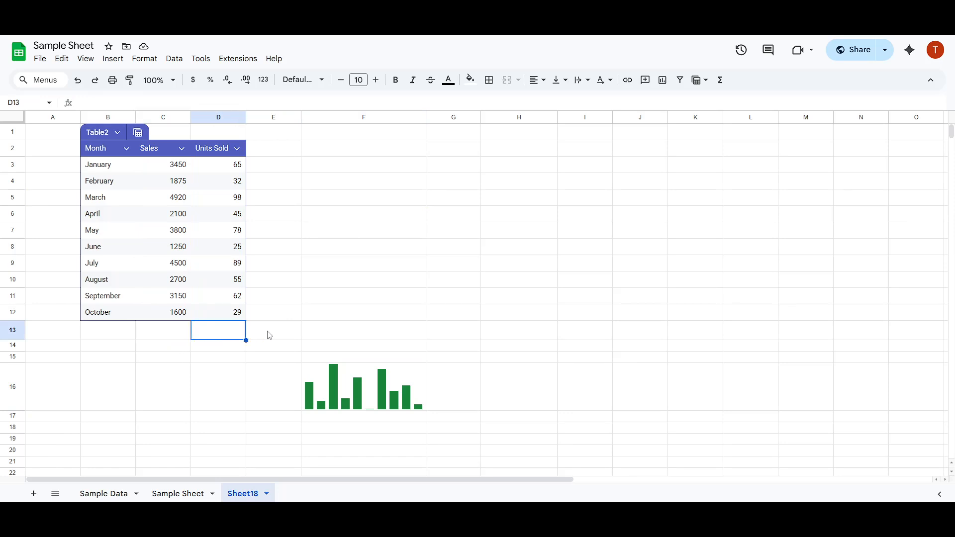
left_click(270, 334)
left_click(326, 156)
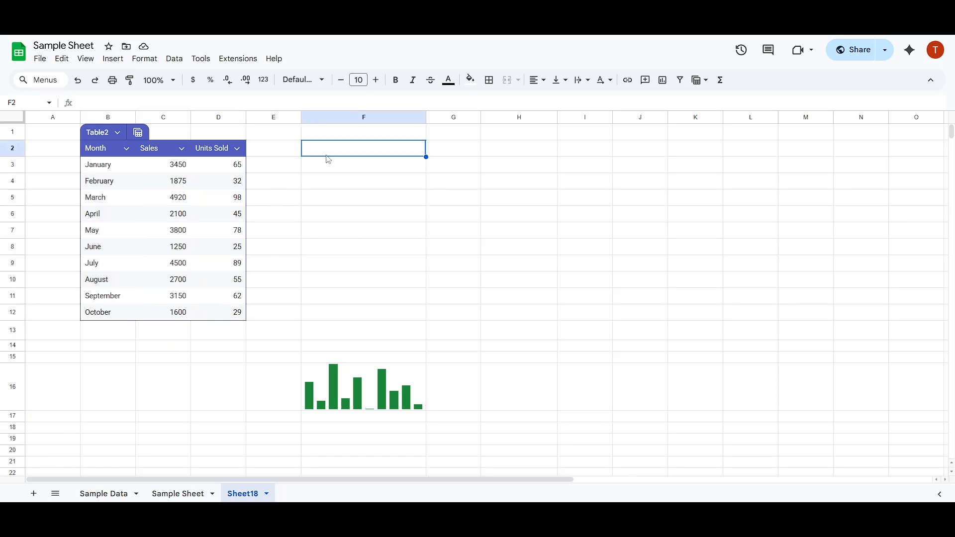
left_click(334, 164)
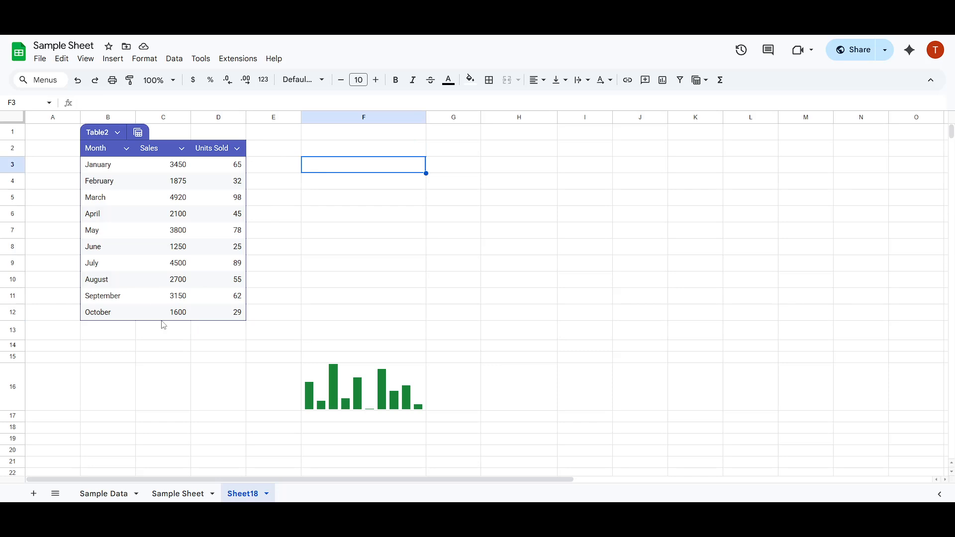
left_click(155, 337)
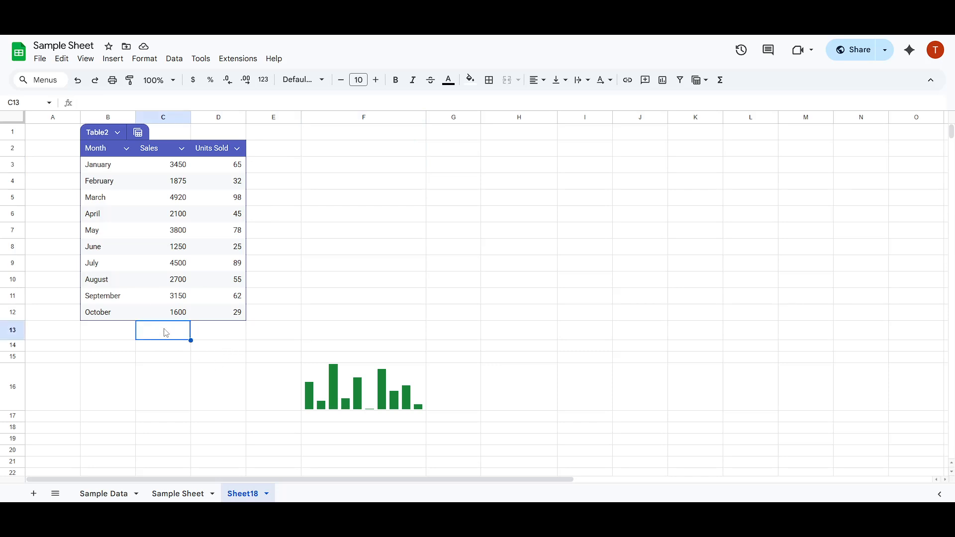
type("=")
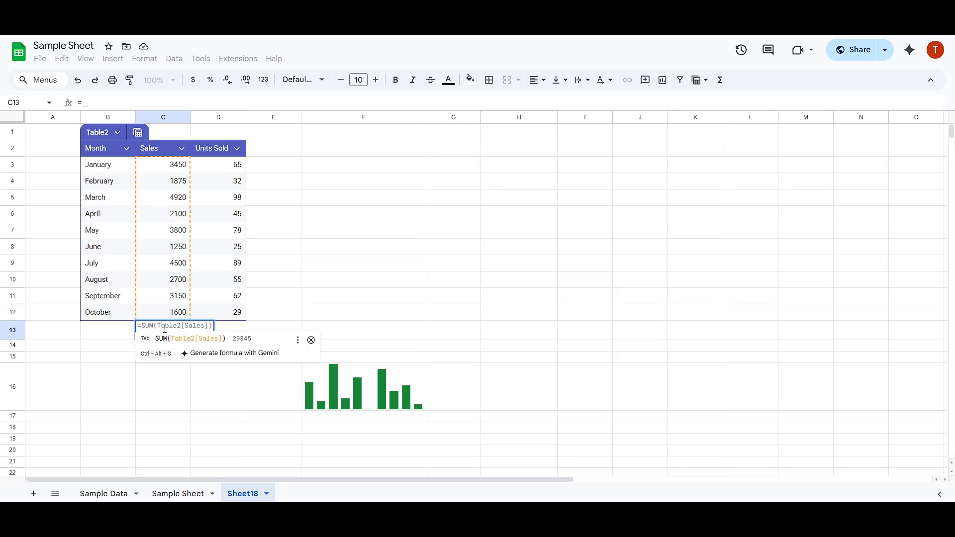
key("Escape")
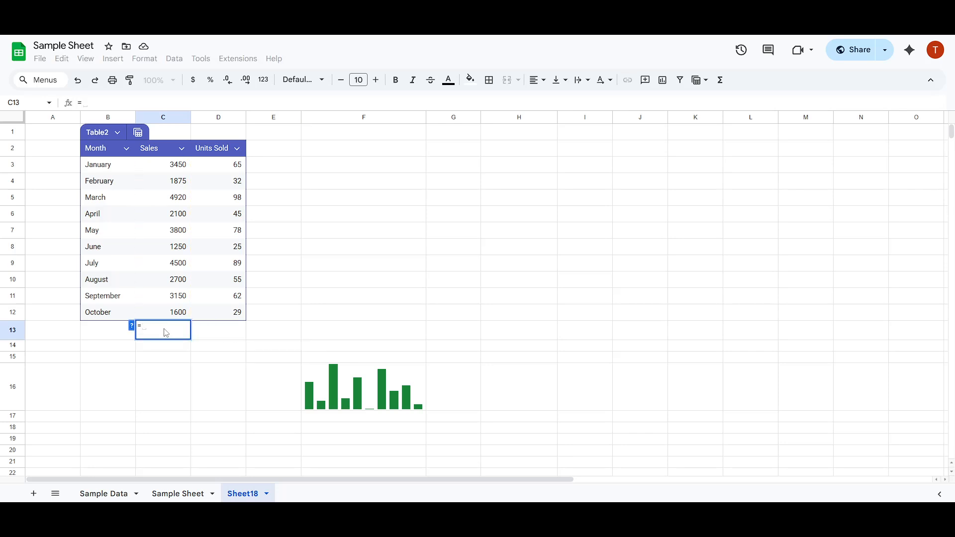
key("Escape")
left_click(189, 346)
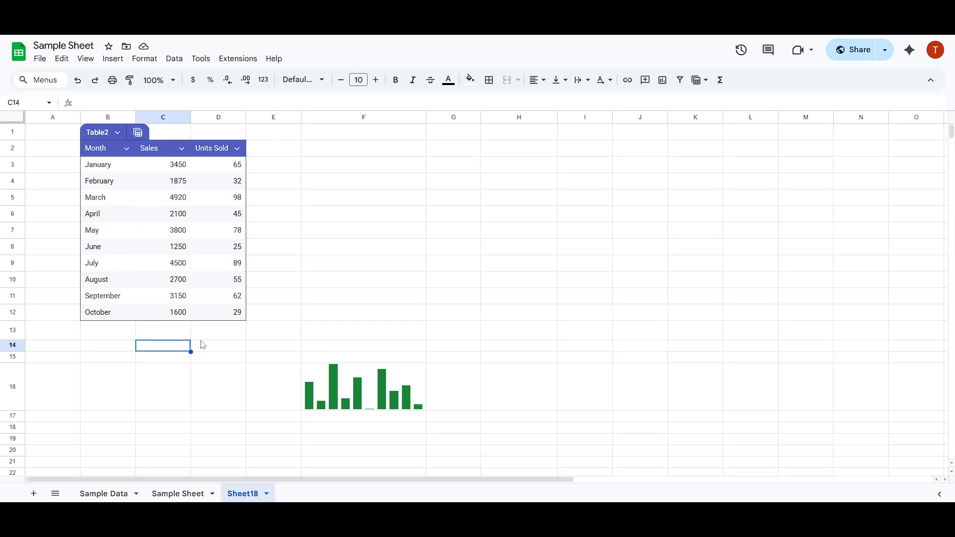
left_click(213, 334)
Step: Enter a SPARKLINE formula in cell C13 that plots the Sales column of Table2
left_click(167, 330)
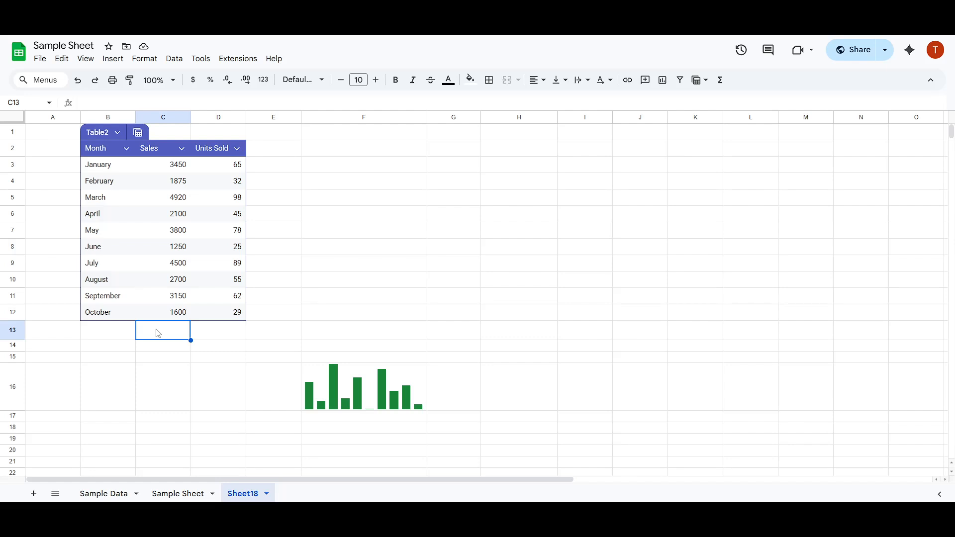
type("=")
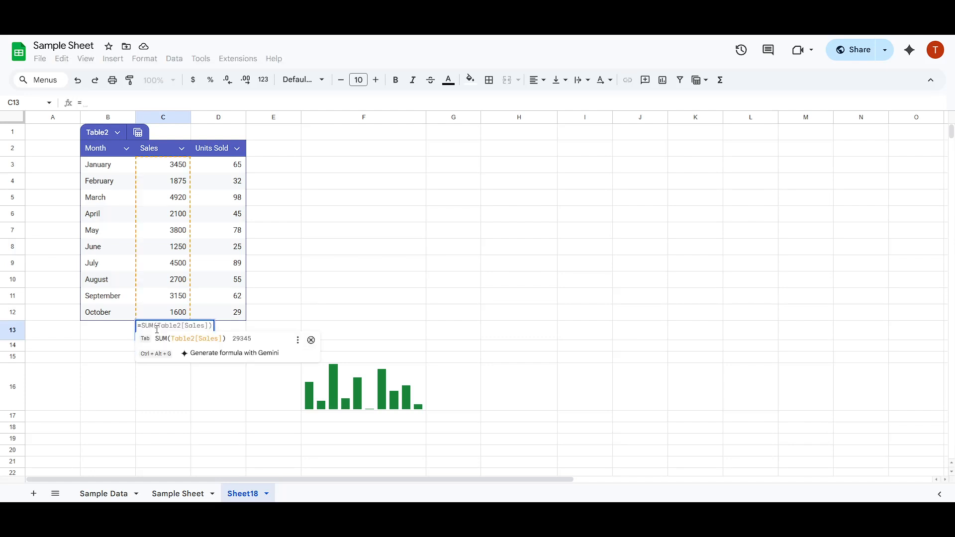
type("spar")
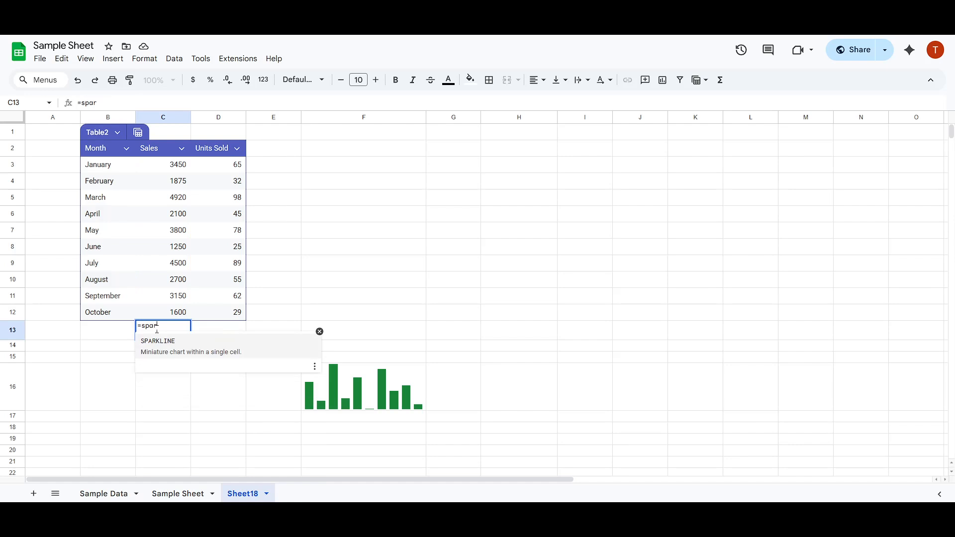
type("kline")
key("Tab")
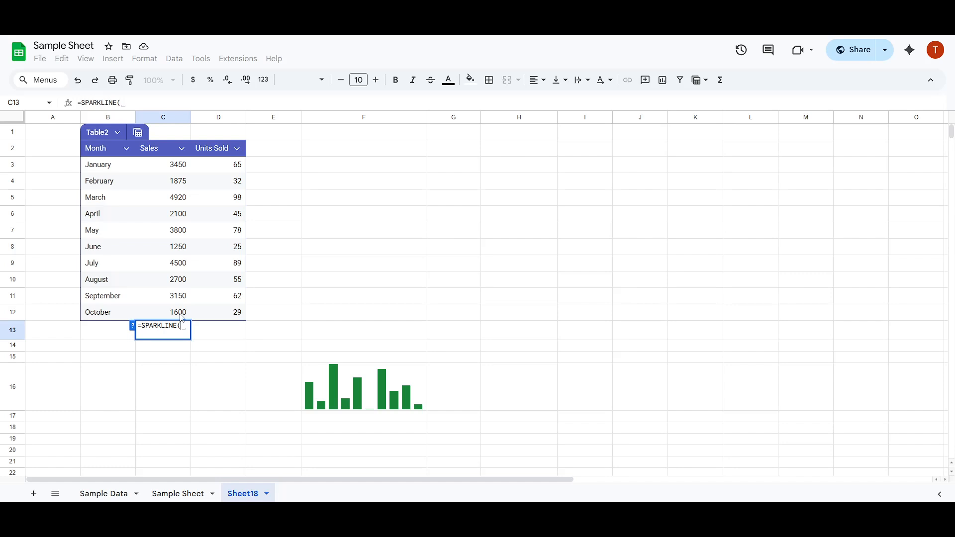
left_click_drag(177, 313, 175, 170)
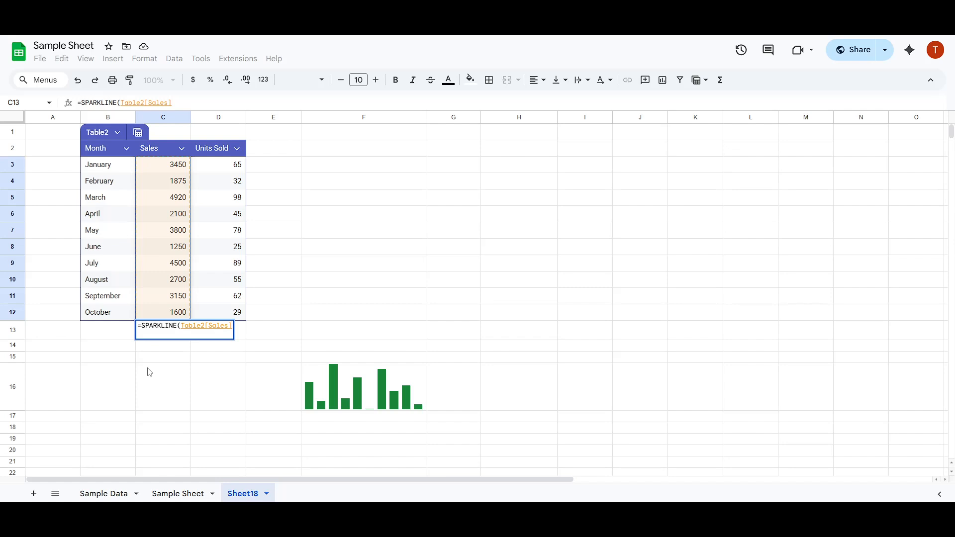
key("Return")
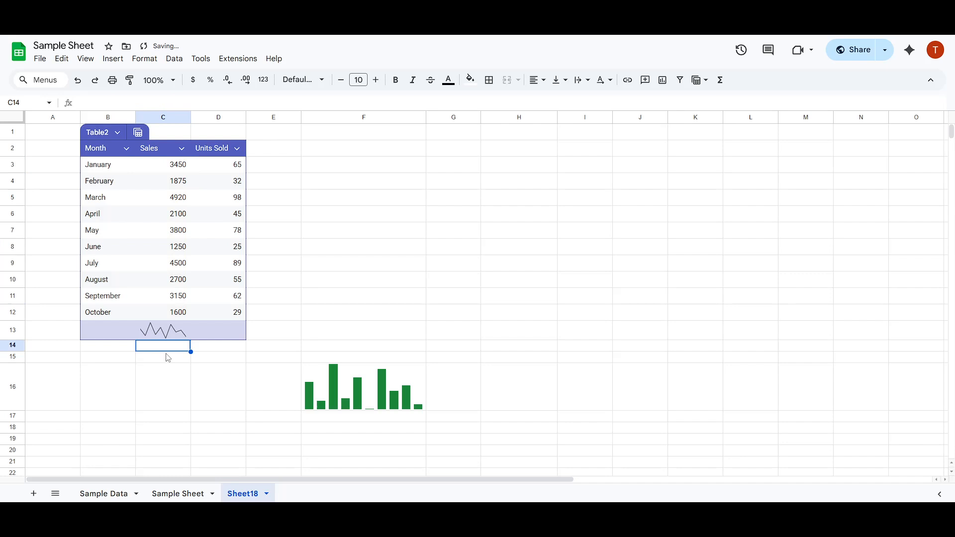
Step: Inspect the SPARKLINE formula in cell C13
left_click(166, 334)
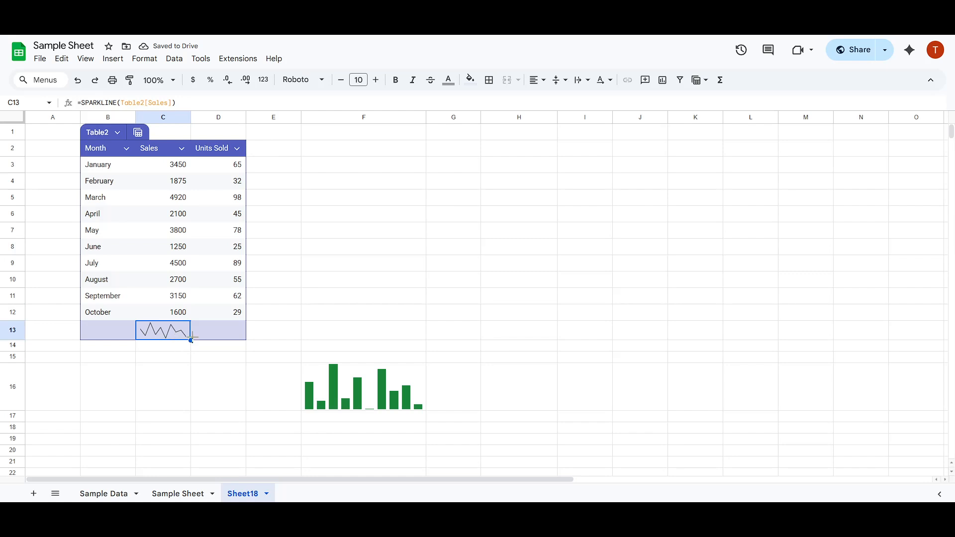
left_click(218, 337)
left_click(166, 337)
left_click(173, 103)
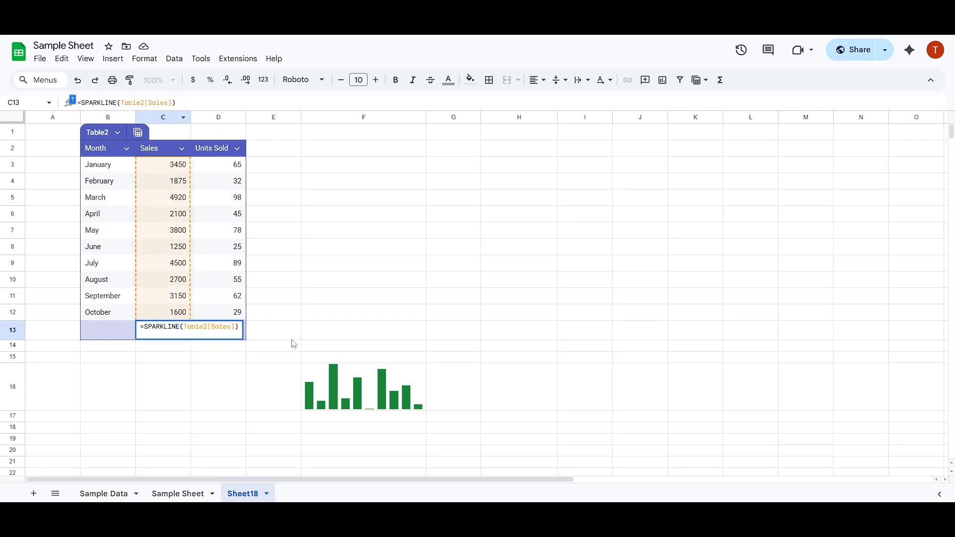
Step: Select the column sparkline in F16 and consult the SPARKLINE page in Google Docs Editors Help for syntax and chart type options
left_click(369, 394)
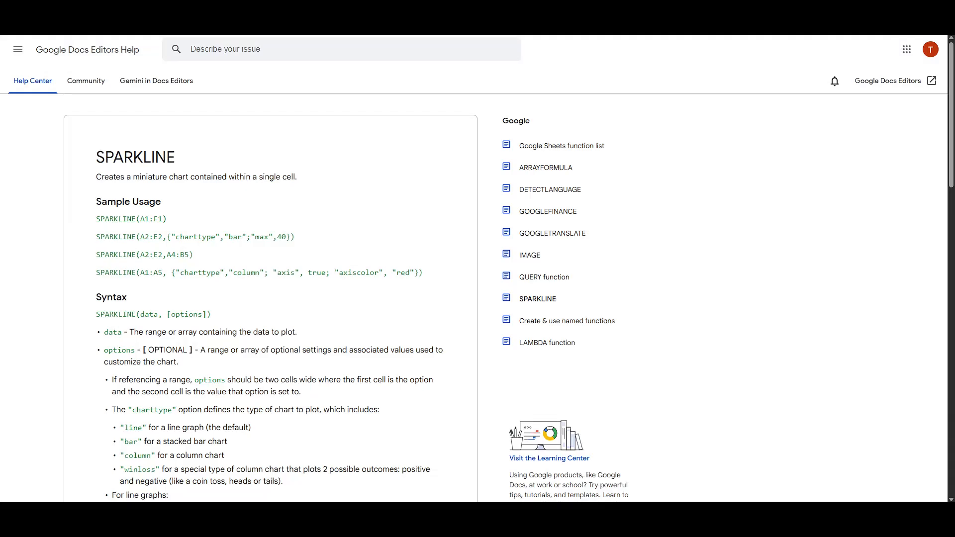
scroll(145, 267, "down", 2)
scroll(145, 267, "down", 4)
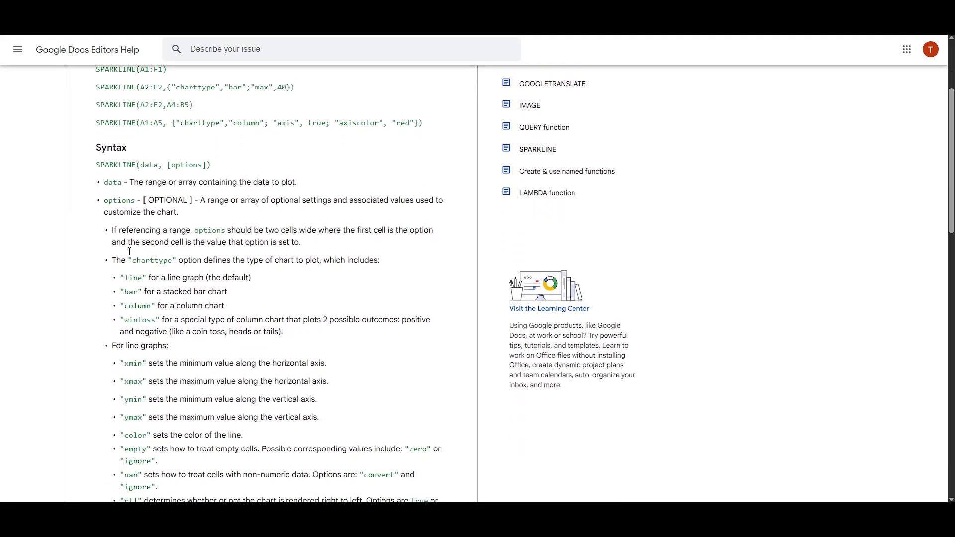
left_click_drag(127, 160, 169, 282)
left_click(169, 282)
scroll(170, 282, "up", 2)
scroll(170, 281, "up", 1)
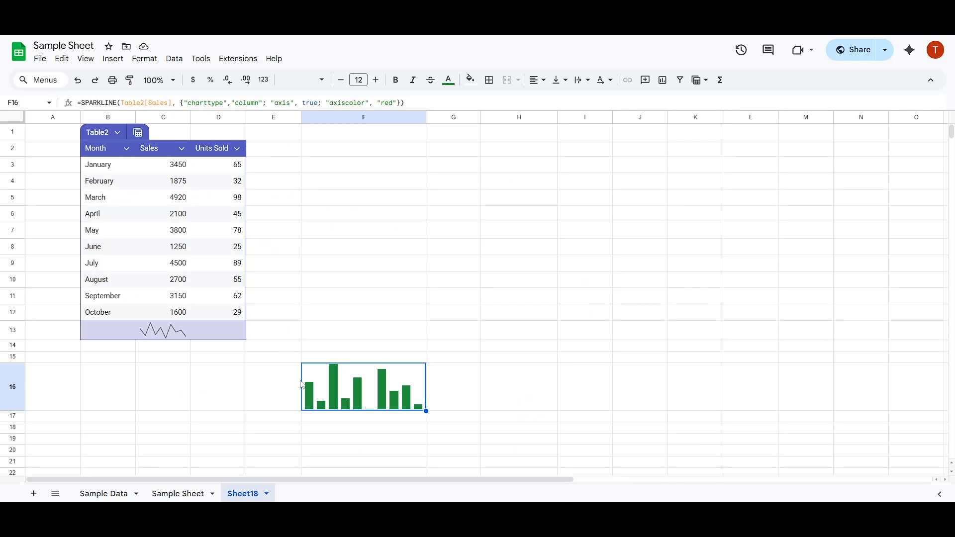
Step: Examine the charttype and "column" option pair in the F16 sparkline formula
left_click(196, 103)
left_click_drag(183, 103, 264, 101)
left_click(257, 102)
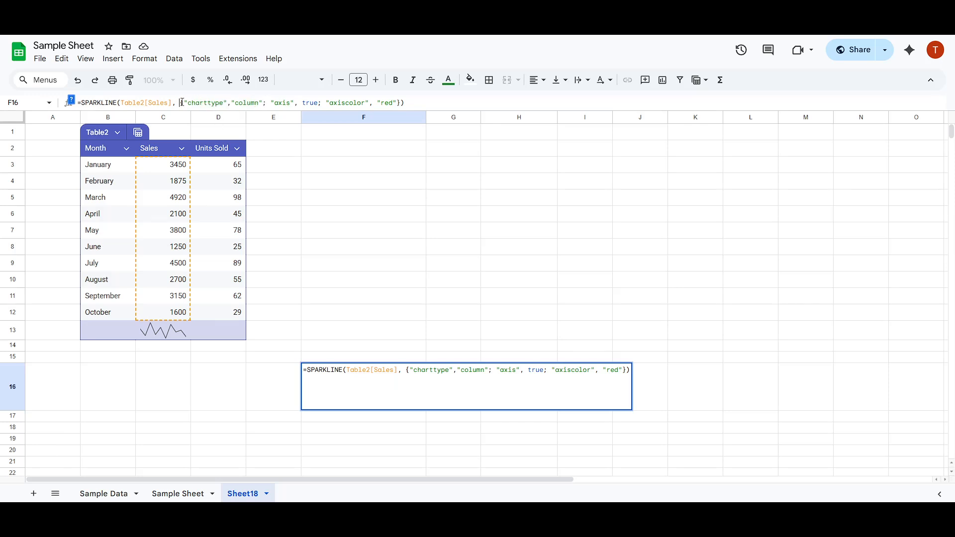
left_click_drag(182, 103, 263, 102)
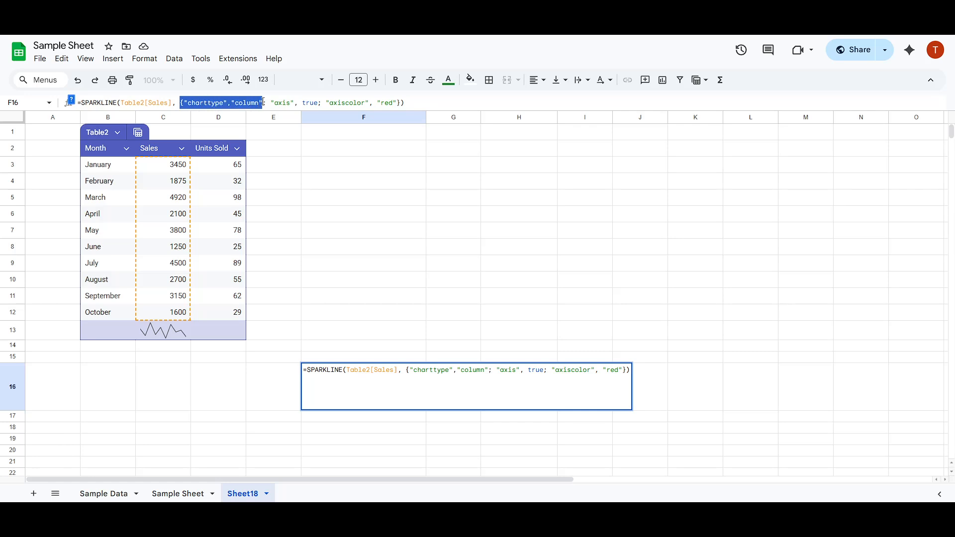
left_click(264, 102)
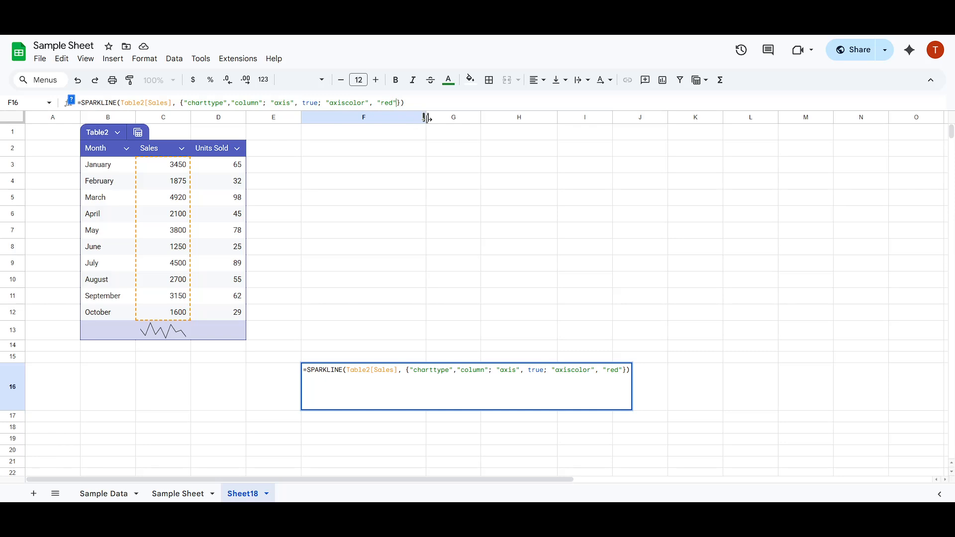
Step: Add the option pair "color","red" after the axiscolor setting in the F16 sparkline formula
type(";")
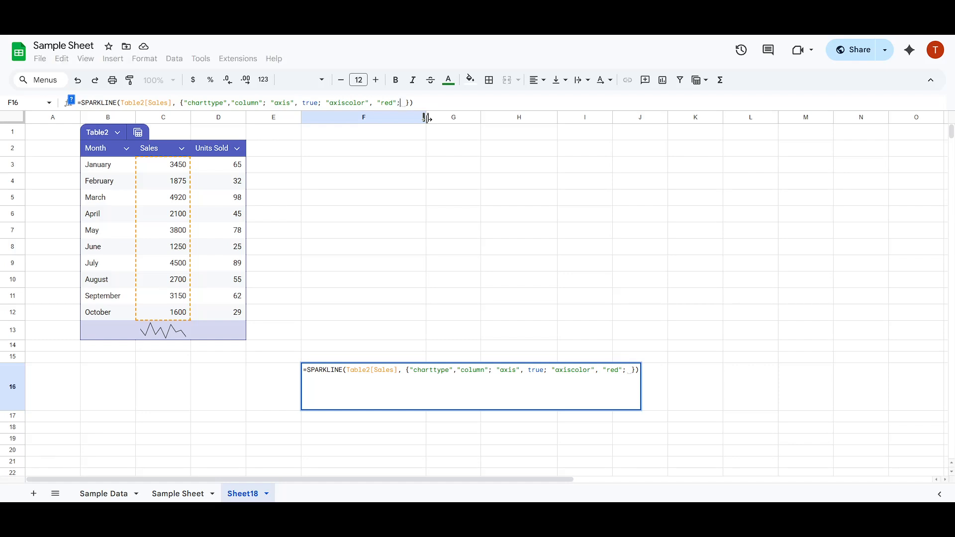
key("BackSpace")
type("\"axiscolor")
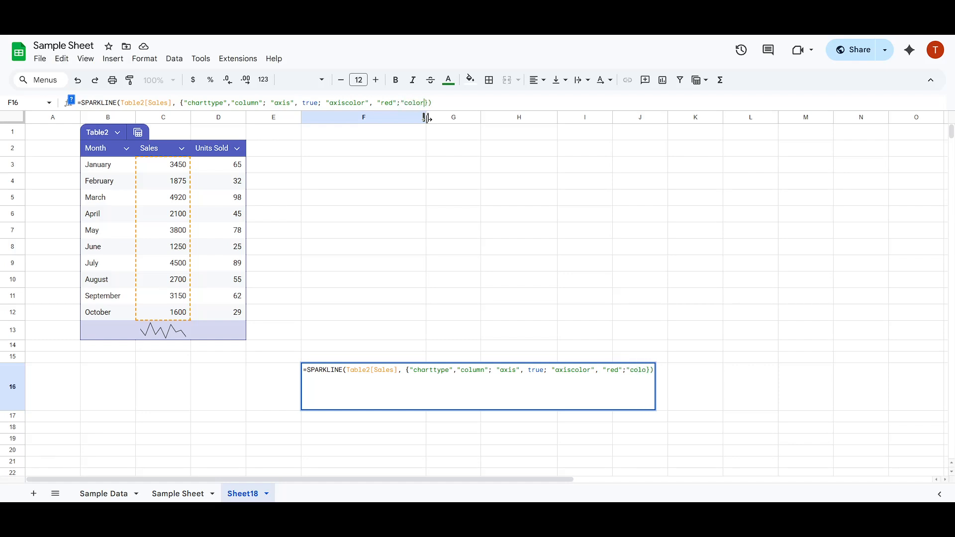
type("\"")
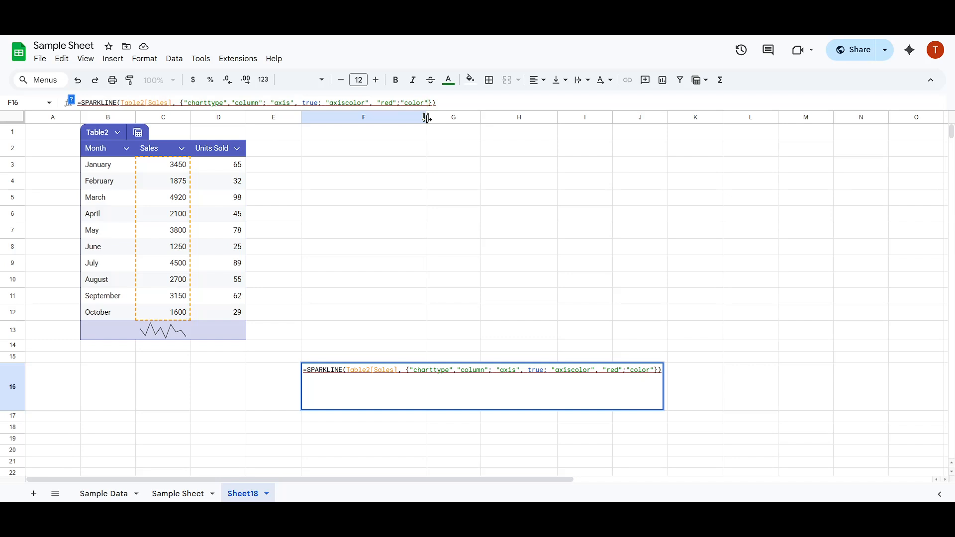
type(", \"")
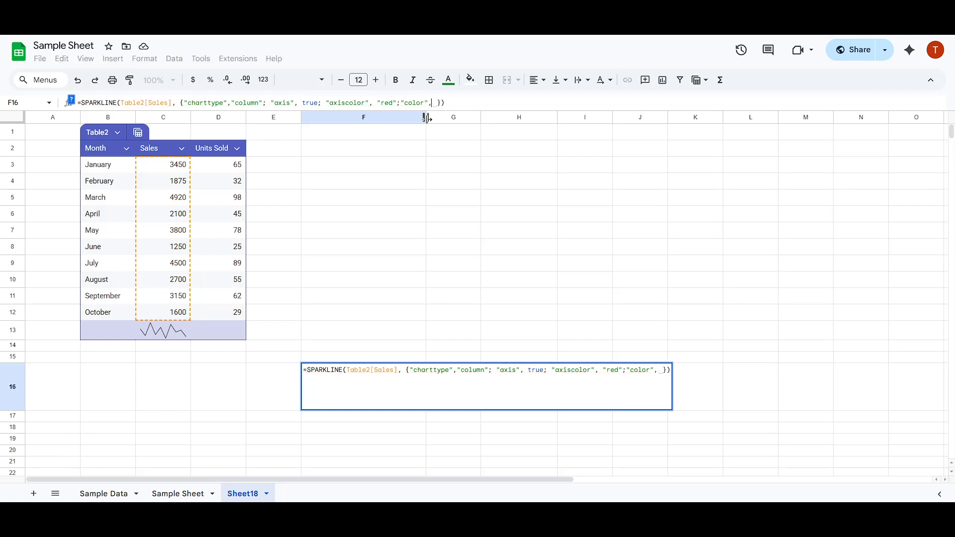
type("re")
key("BackSpace")
key("BackSpace")
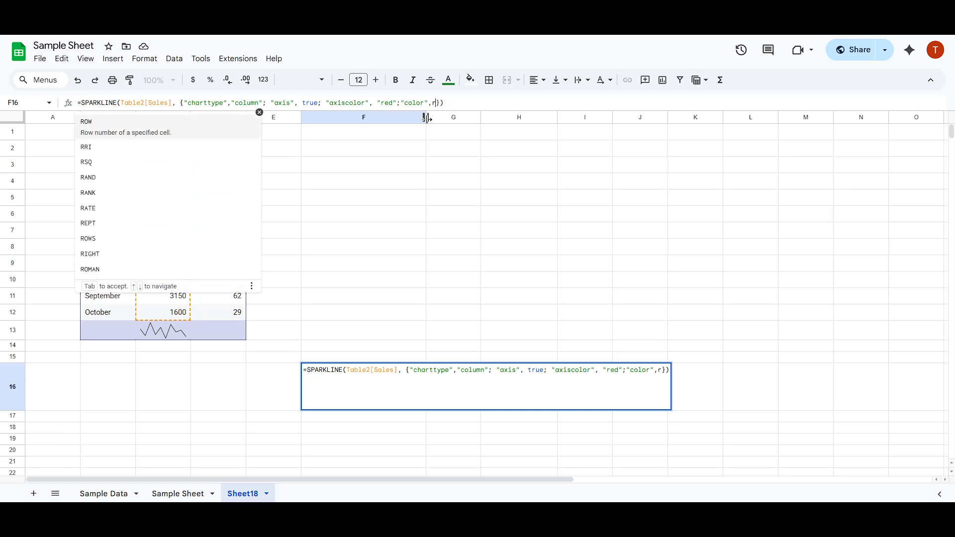
key("BackSpace")
type("\"red\"")
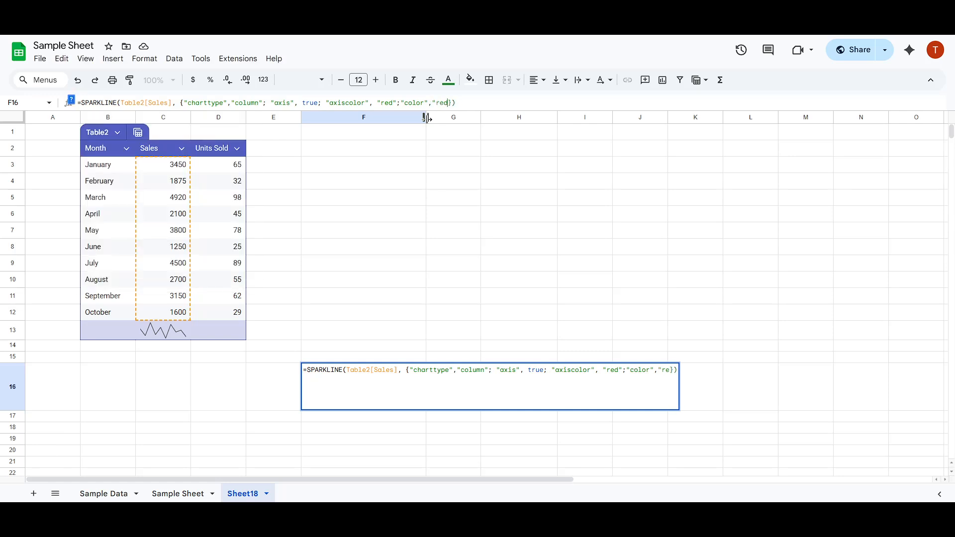
key("Return")
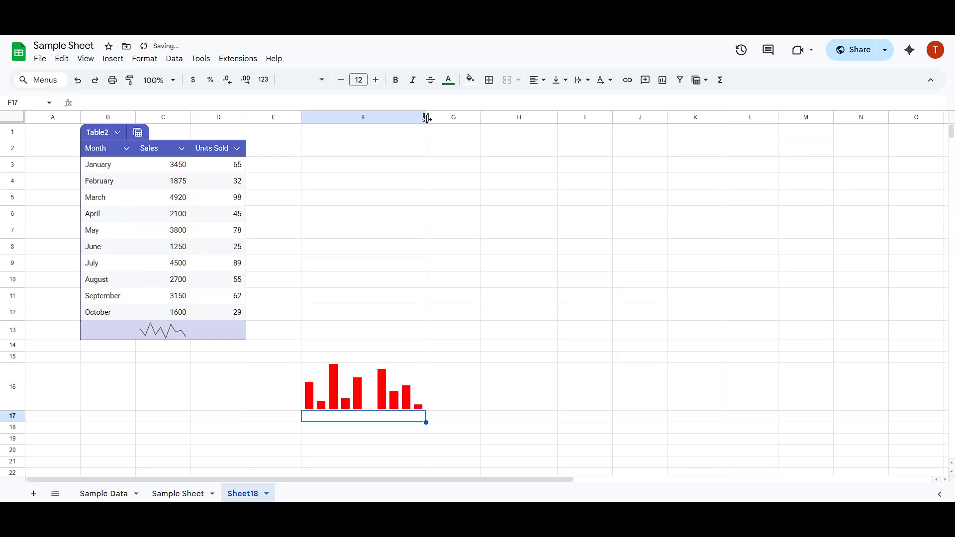
Step: Set the charttype option in the F16 sparkline formula to "bar", checking the available chart types on the SPARKLINE help page
left_click(353, 381)
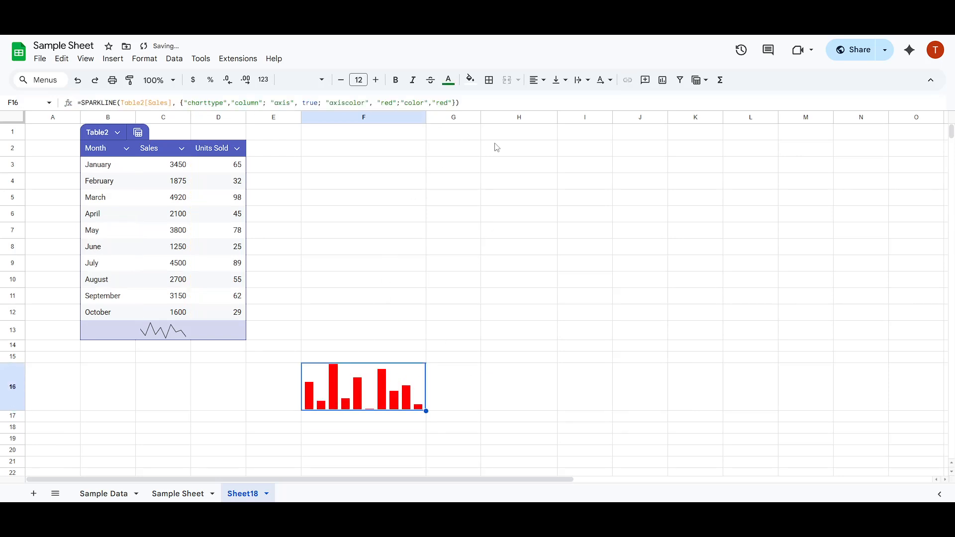
left_click(449, 103)
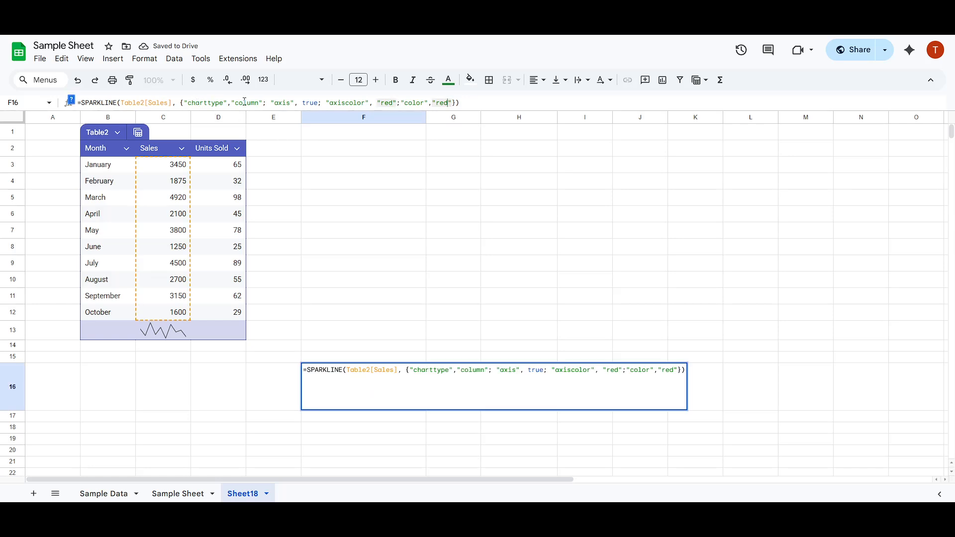
left_click_drag(188, 102, 261, 103)
left_click(260, 103)
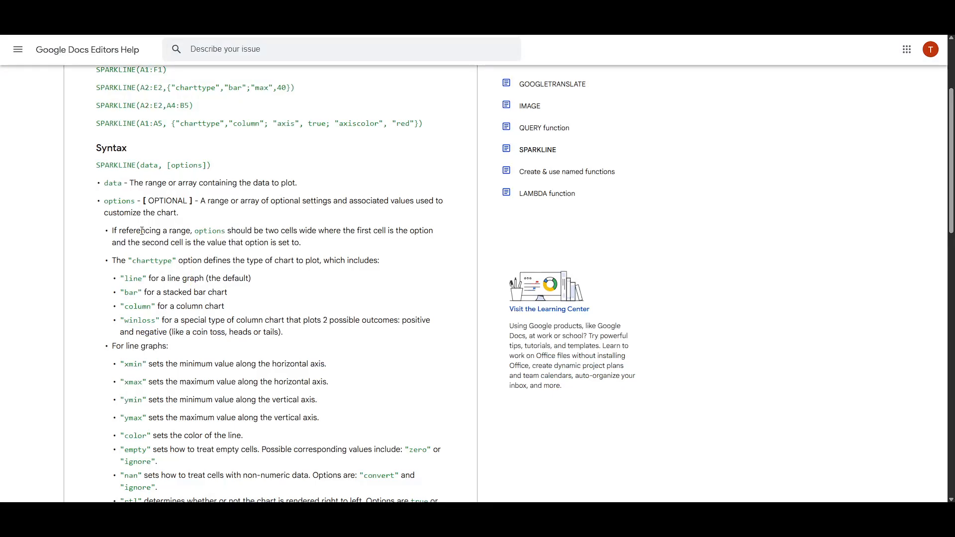
scroll(151, 244, "down", 2)
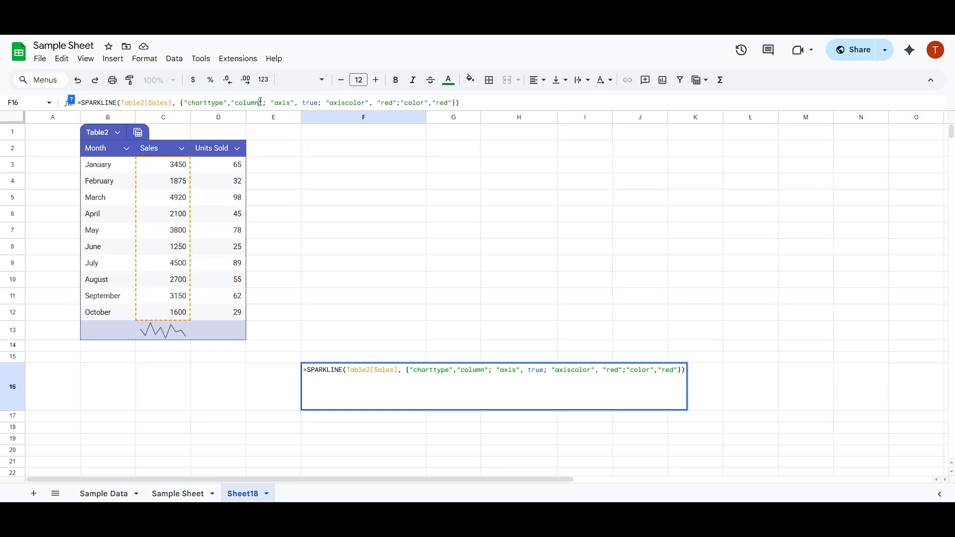
left_click_drag(258, 101, 234, 102)
type("bar")
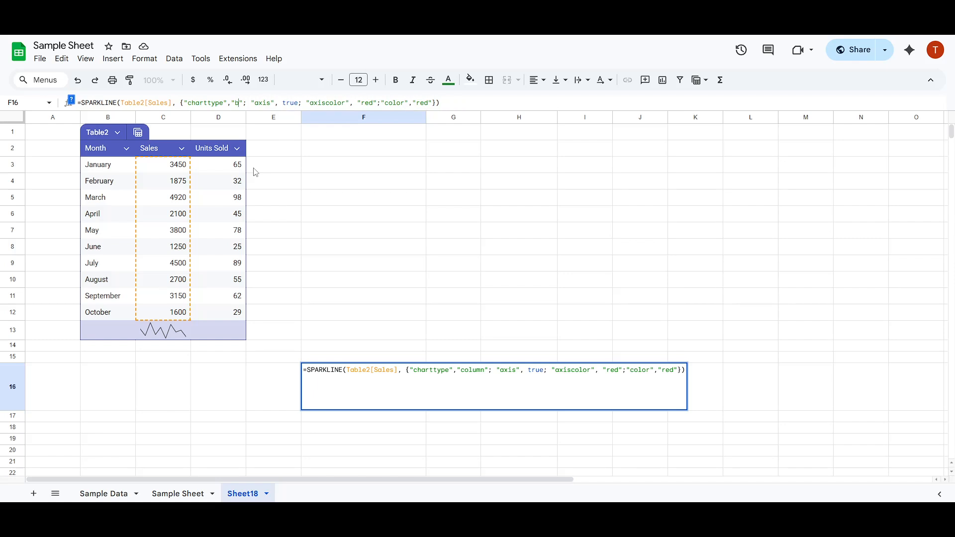
key("Return")
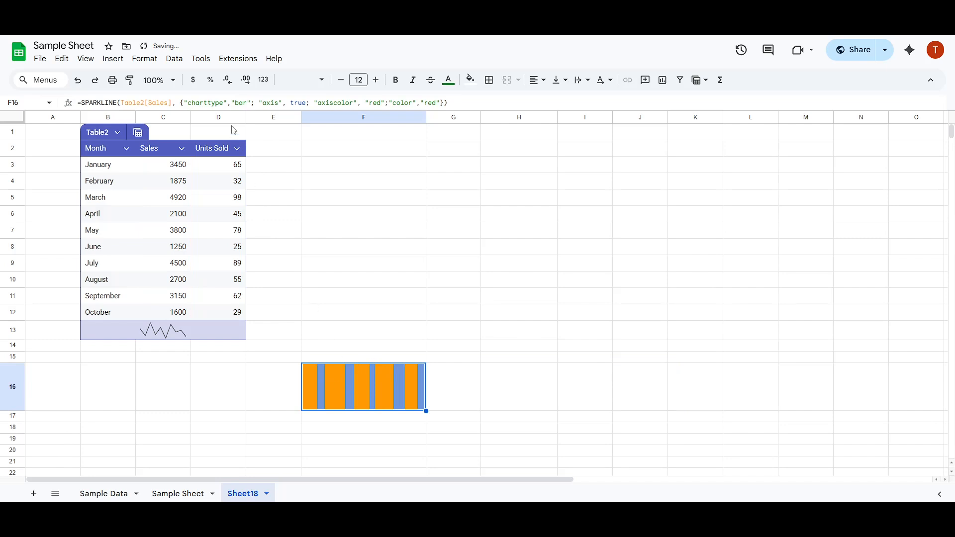
Step: Set the charttype option in the F16 sparkline formula back to "column"
left_click(244, 103)
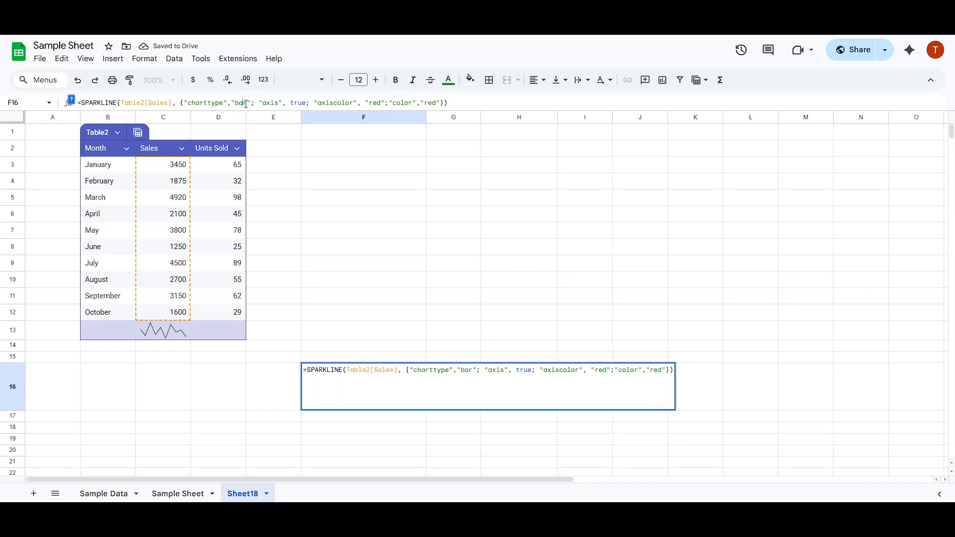
key("BackSpace")
key("BackSpace")
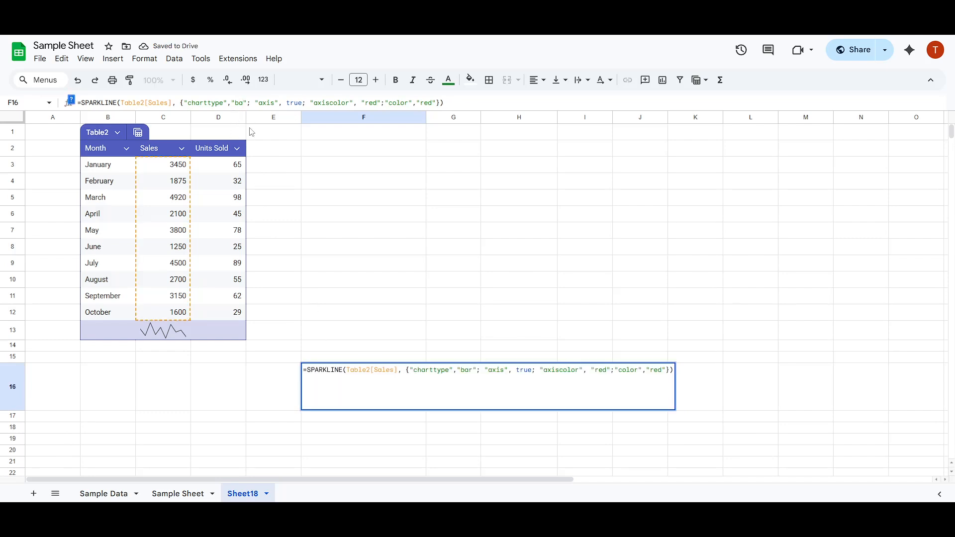
type("olumn")
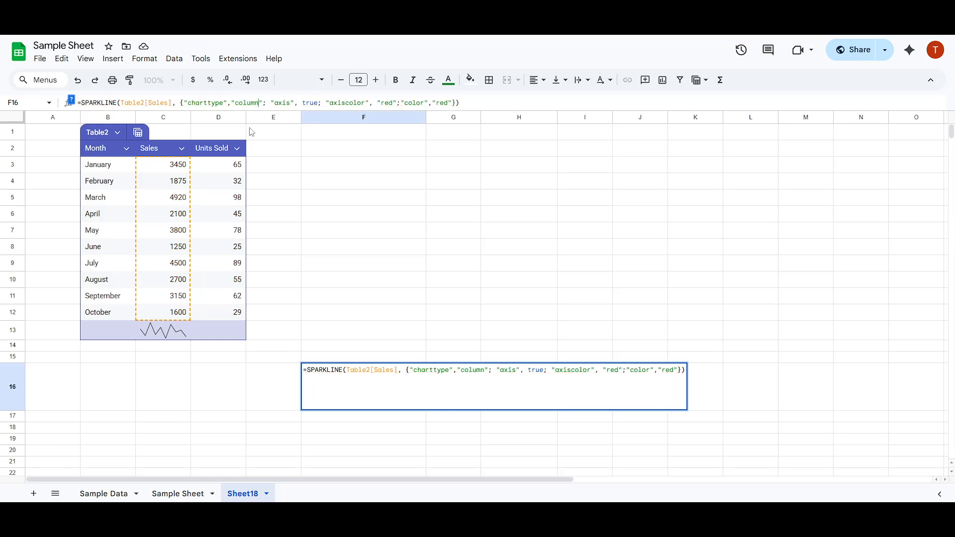
key("Return")
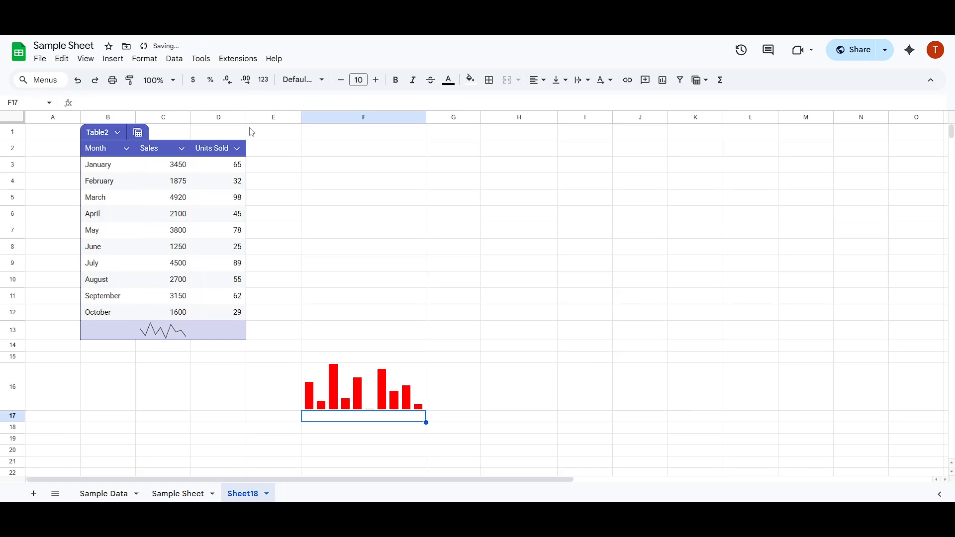
Step: Set the "color" option in the F16 sparkline formula to "yellow"
left_click(388, 389)
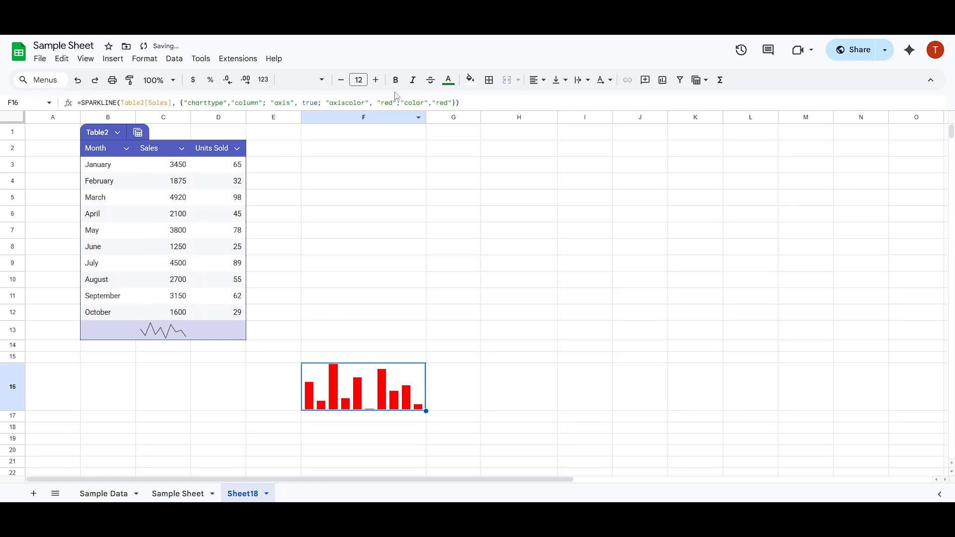
left_click(448, 103)
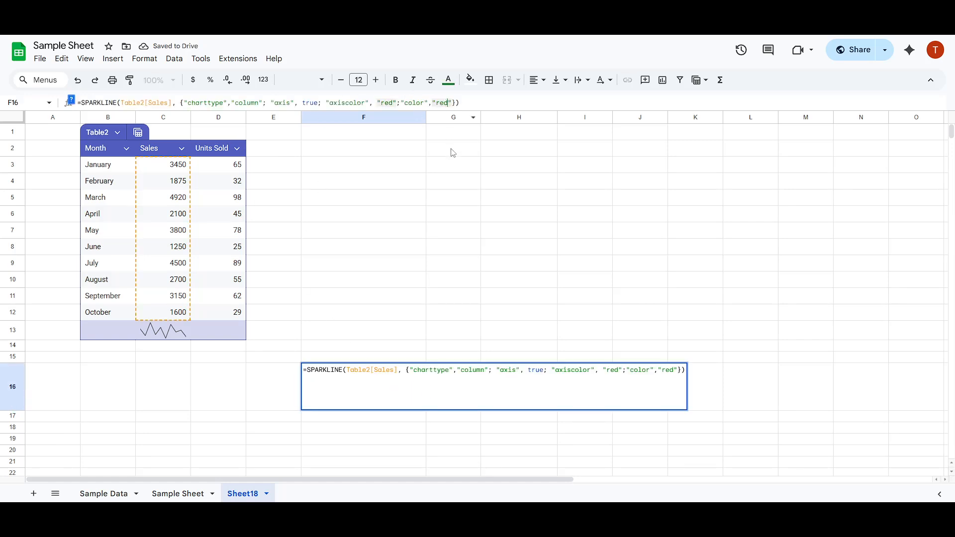
key("BackSpace")
key("BackSpace")
key("BackSpace")
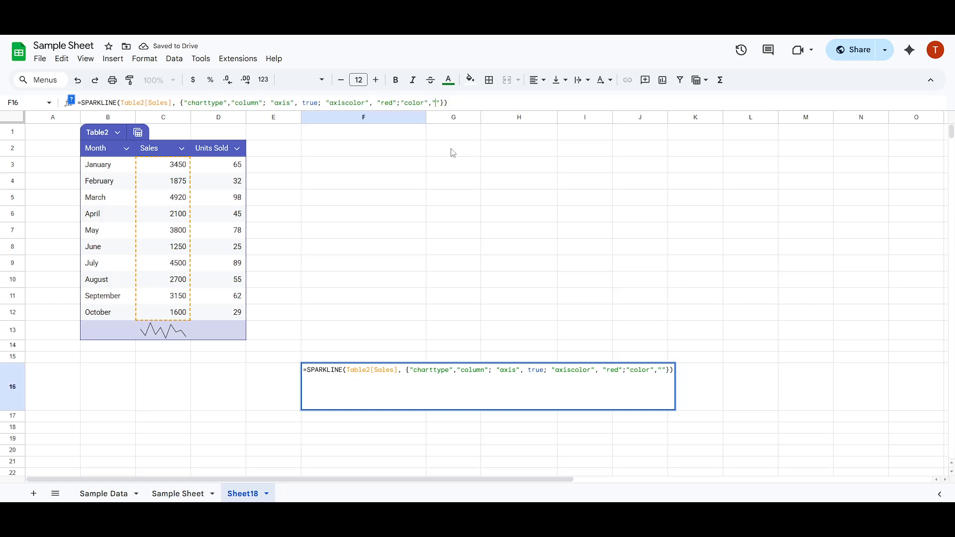
type("yellow")
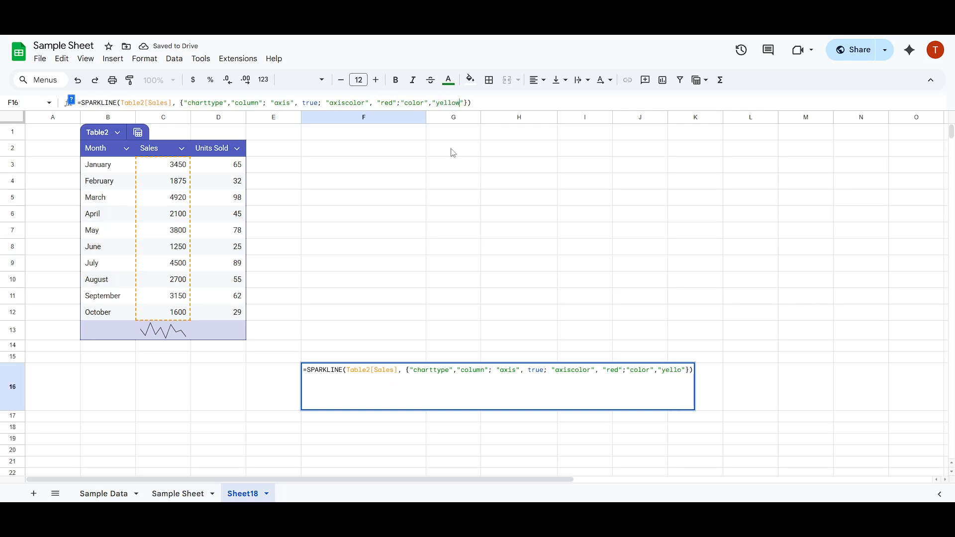
key("Return")
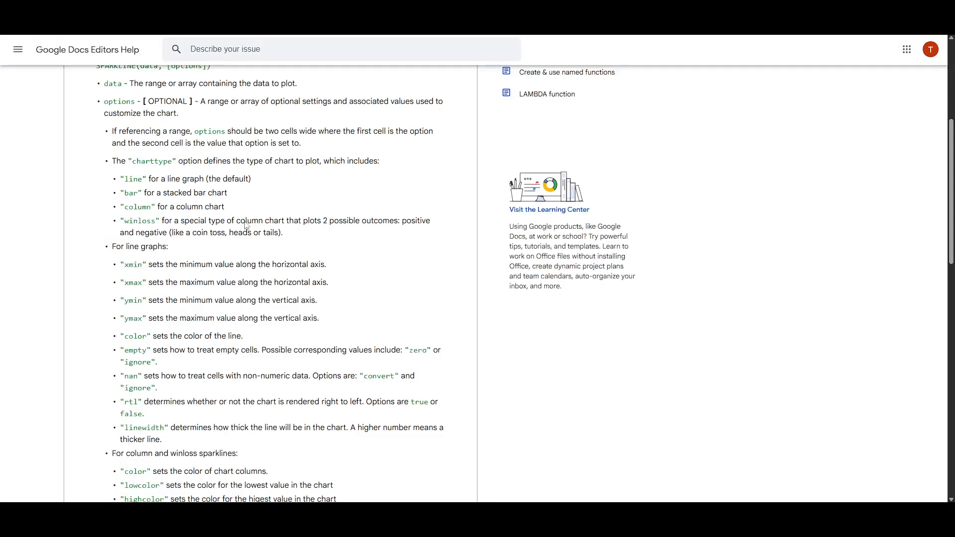
Step: Review the SPARKLINE page in Google Docs Editors Help for the chart types and the options available for line, column, winloss and bar charts
scroll(171, 250, "down", 4)
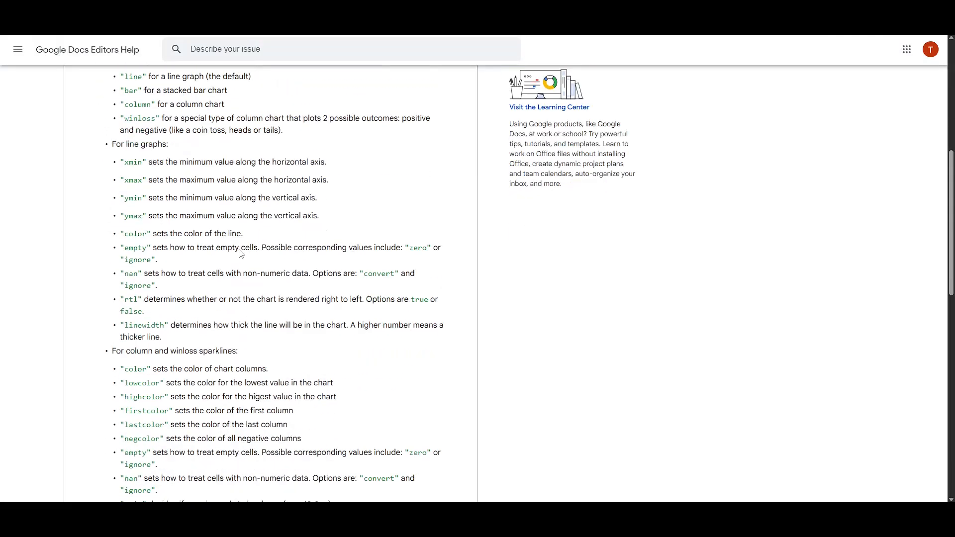
scroll(172, 250, "down", 9)
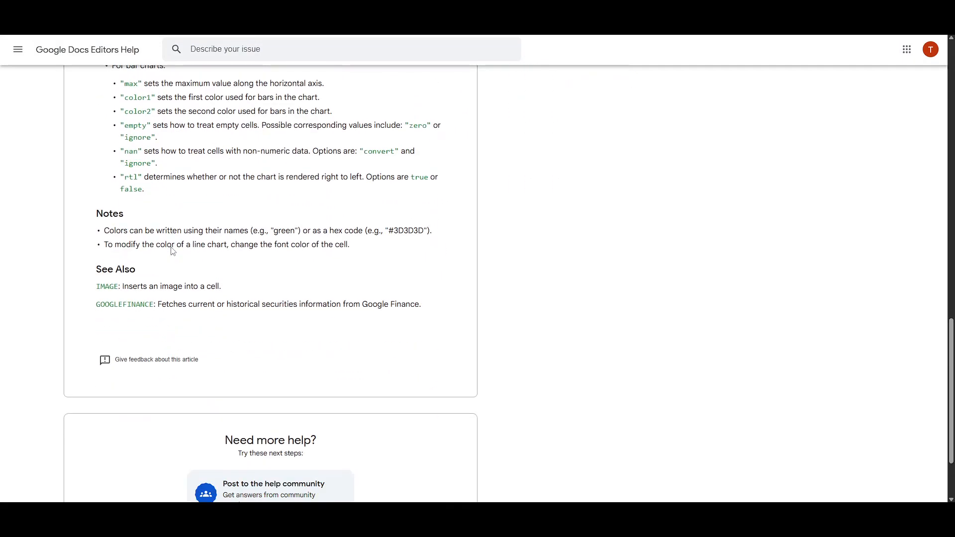
scroll(132, 244, "up", 12)
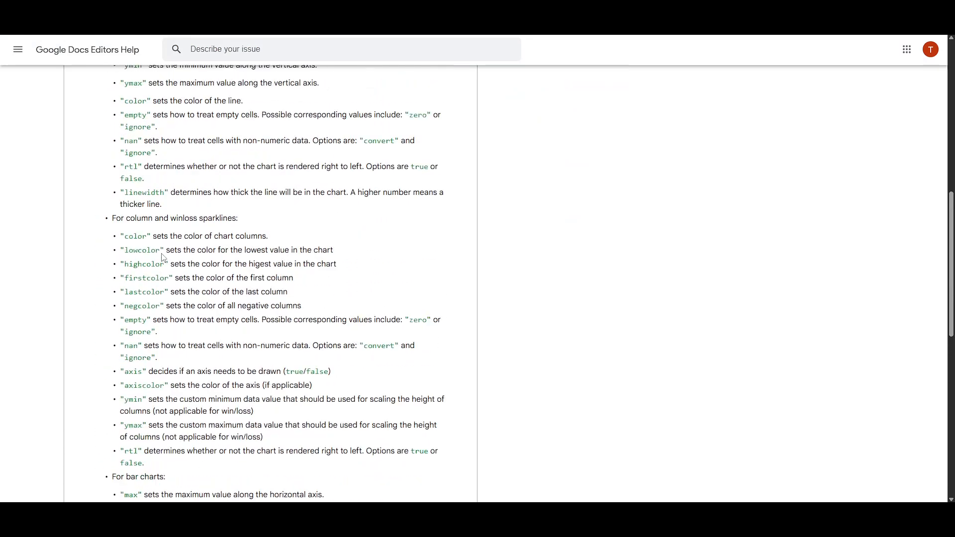
scroll(159, 251, "up", 5)
scroll(147, 327, "down", 2)
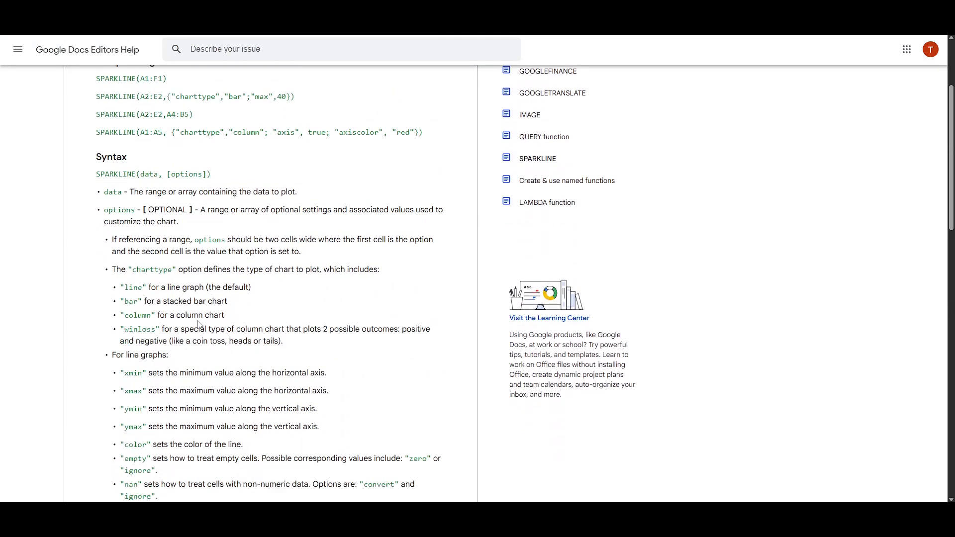
left_click_drag(283, 332, 95, 264)
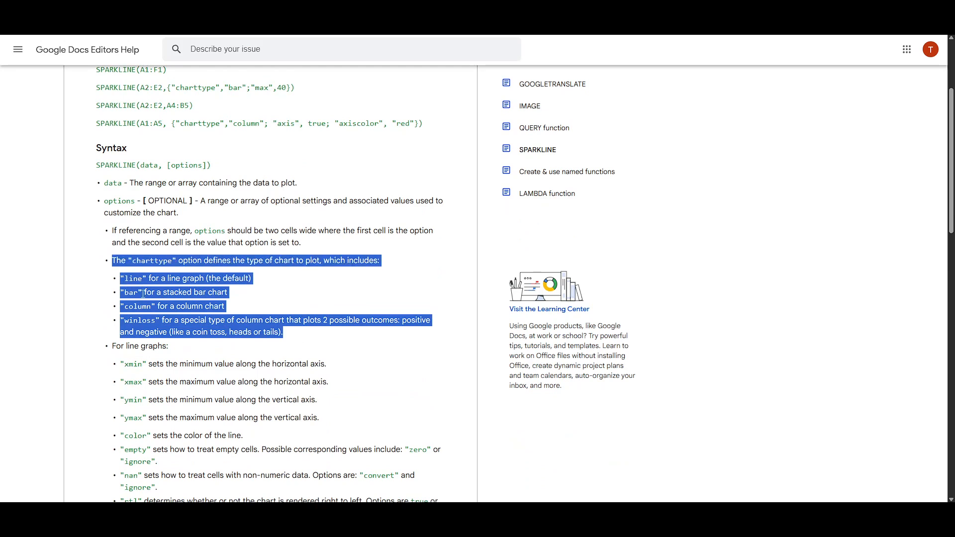
left_click(179, 289)
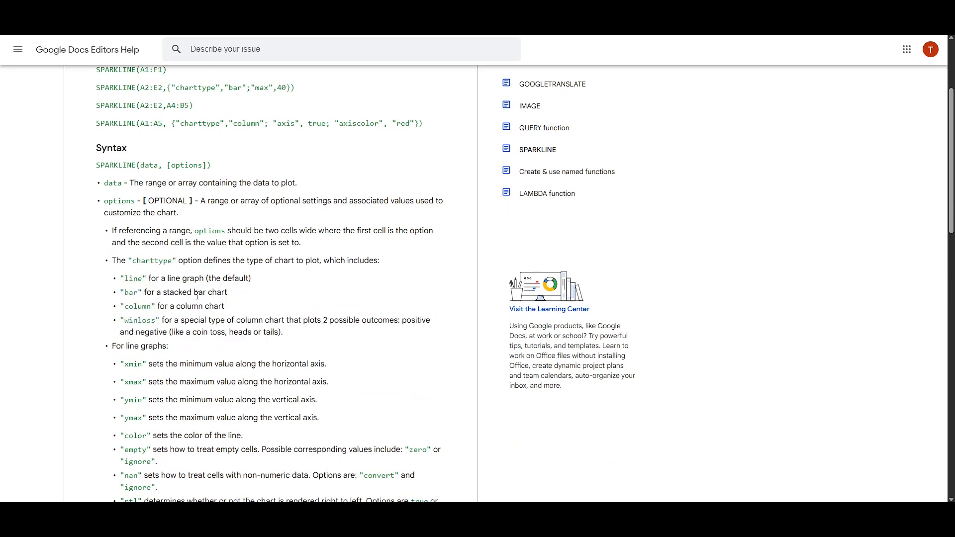
scroll(197, 303, "down", 2)
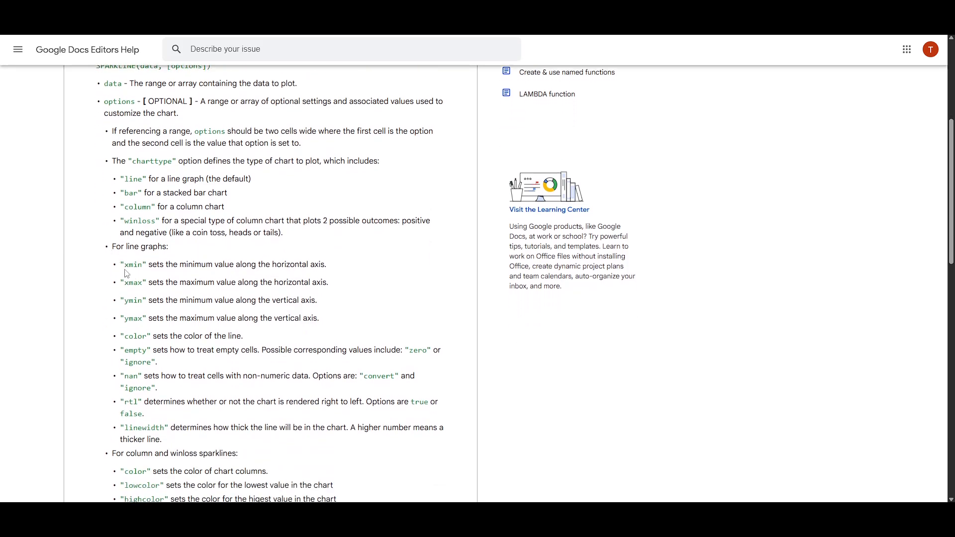
scroll(125, 274, "up", 2)
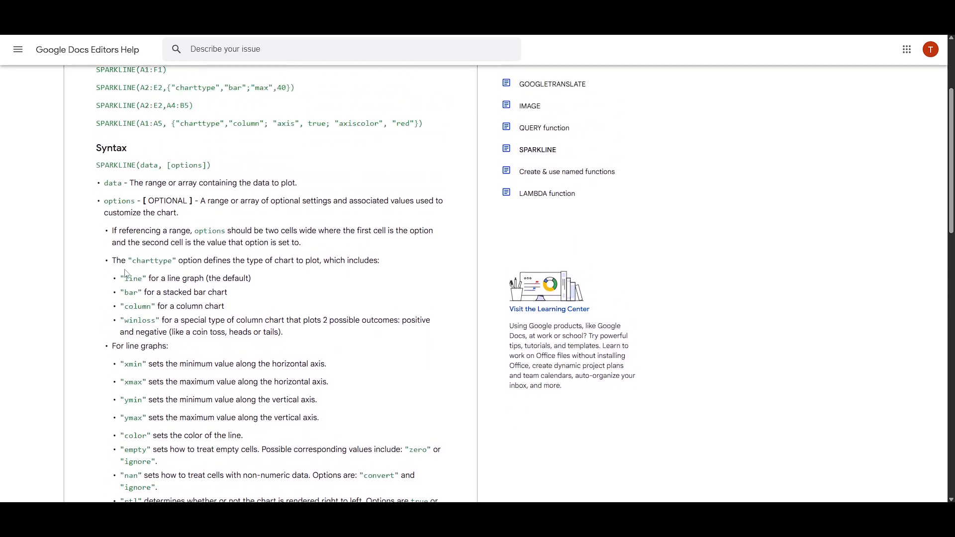